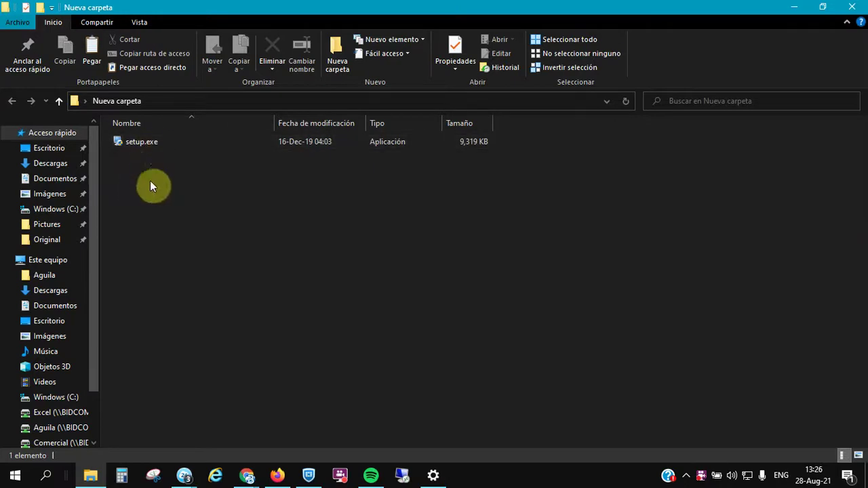
Run setup.exe as administrator and accept the license agreement in the GAOSUO installer
right_click(138, 145)
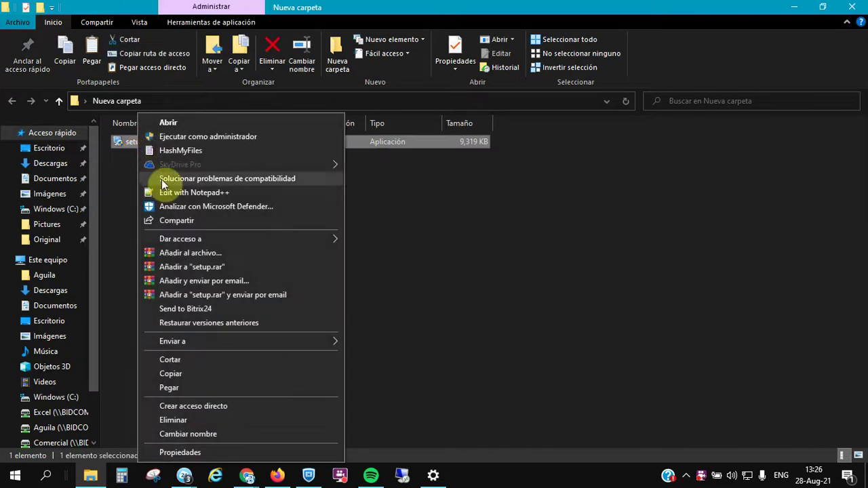
left_click(194, 138)
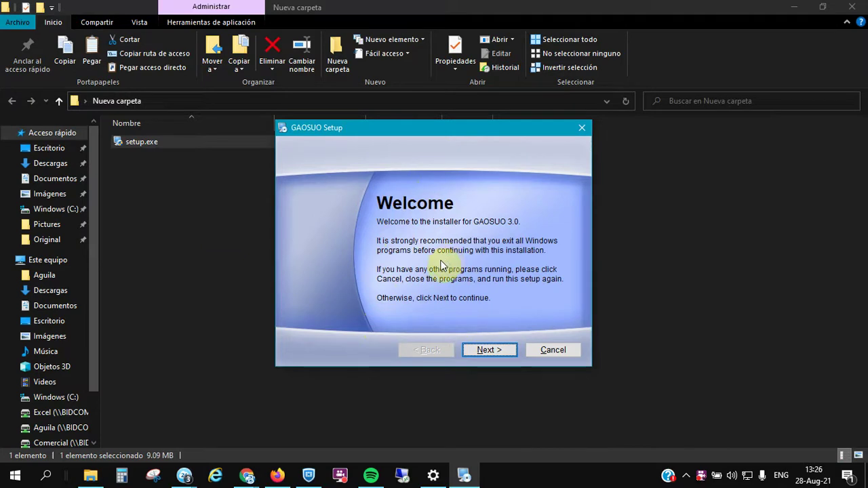
left_click(486, 351)
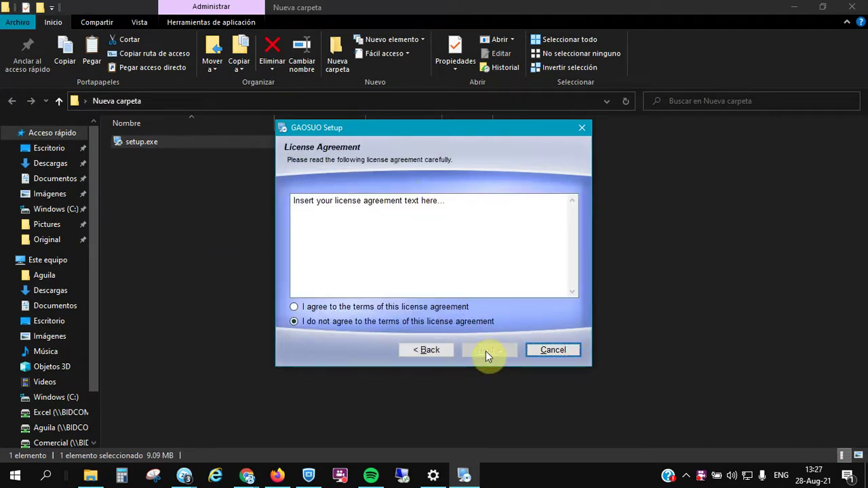
left_click(329, 308)
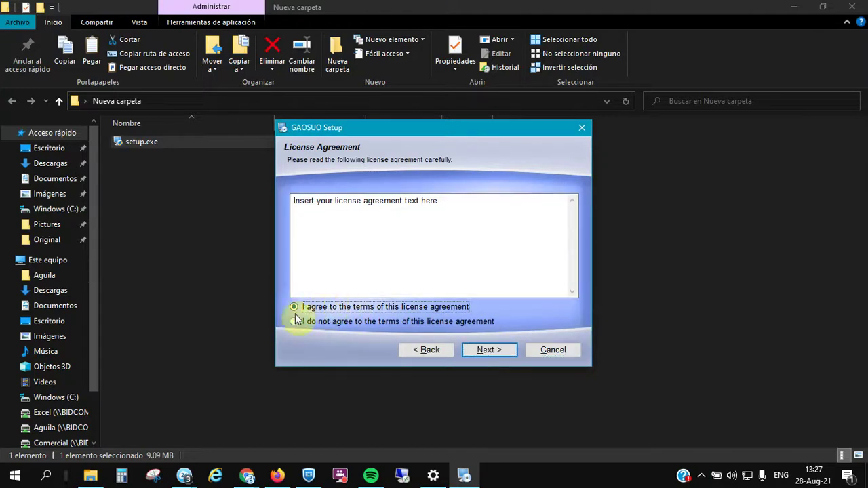
left_click(488, 350)
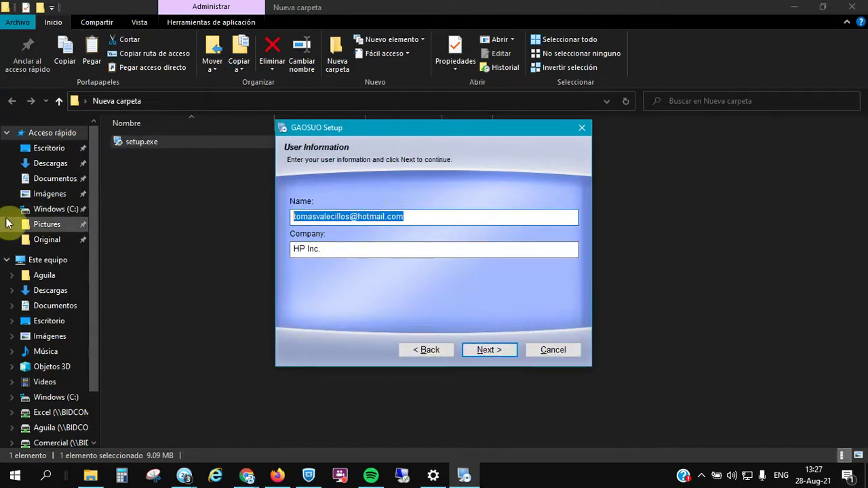
Enter the user's name in the installer's user information and continue to the installation folder settings
type("jua")
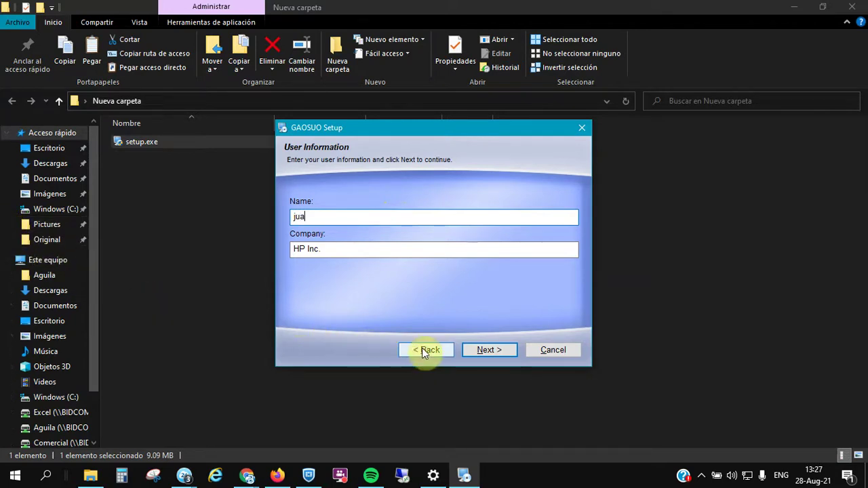
type("n")
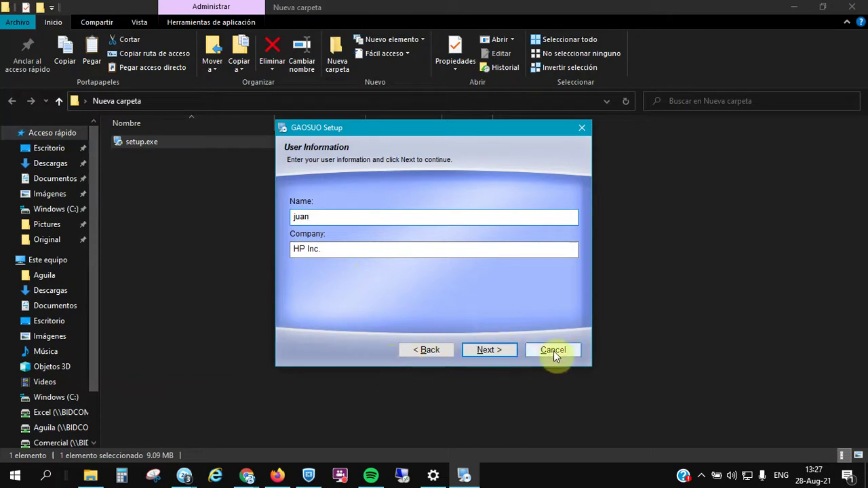
left_click(504, 353)
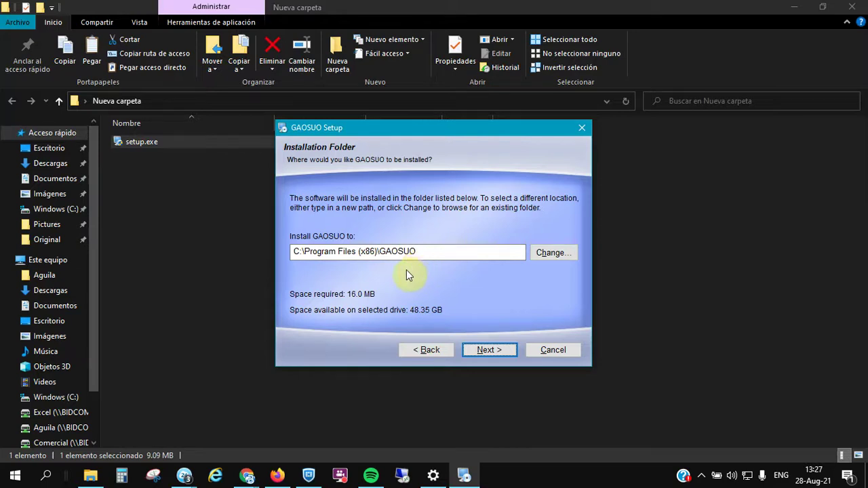
Install GAOSUO with the default installation folder and current-user shortcuts, and finish the setup
left_click(487, 350)
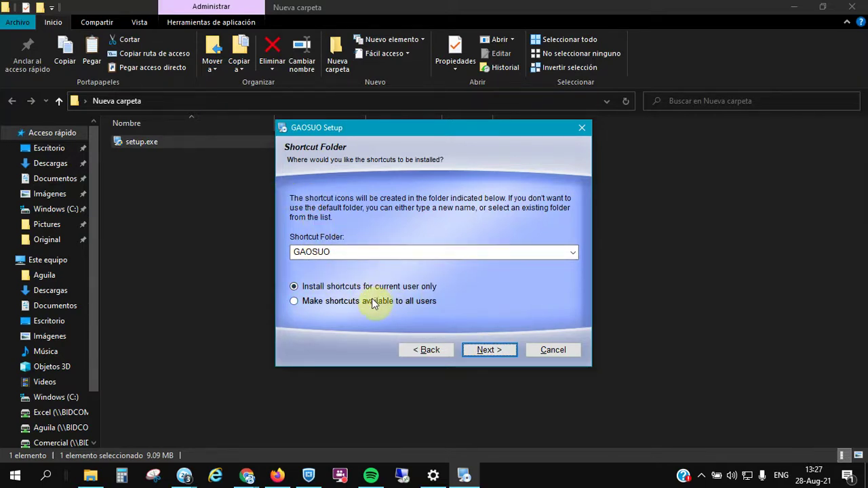
left_click(486, 353)
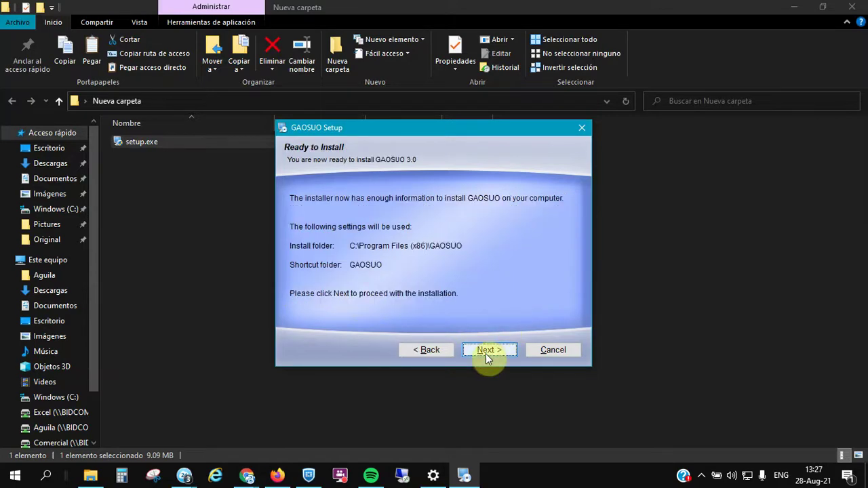
left_click(485, 354)
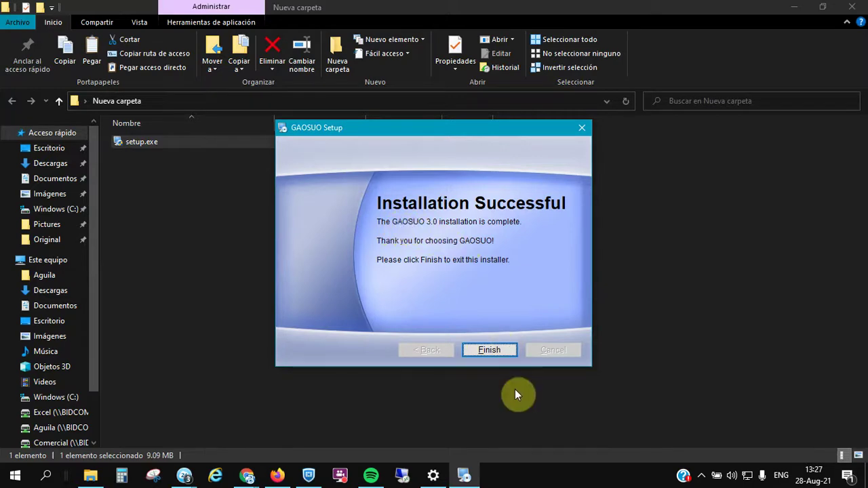
left_click(497, 348)
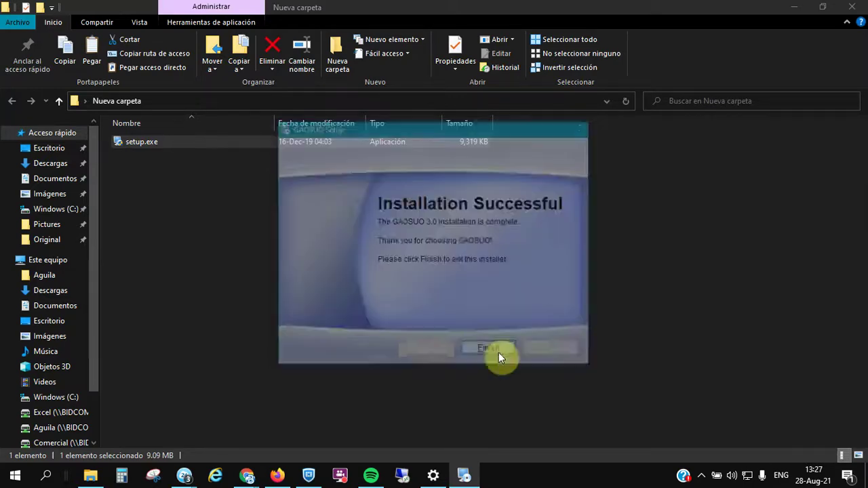
Launch the newly installed GAOSUO application
left_click(15, 477)
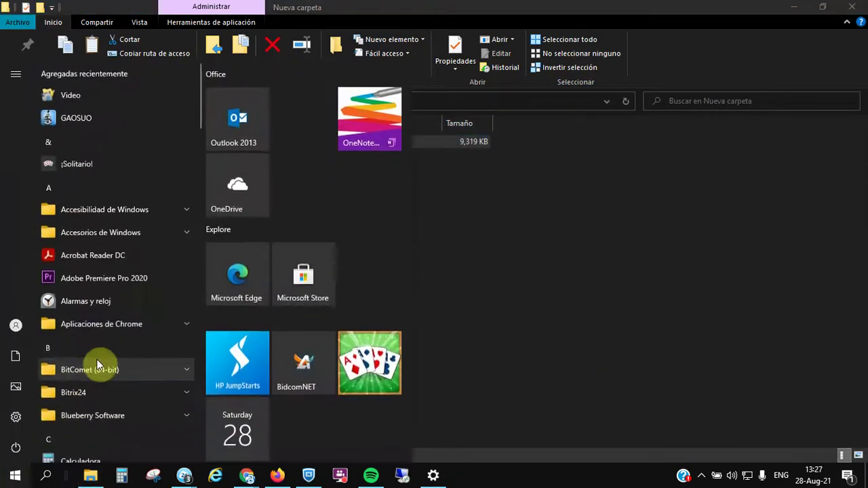
scroll(112, 346, "down", 5)
scroll(116, 344, "down", 5)
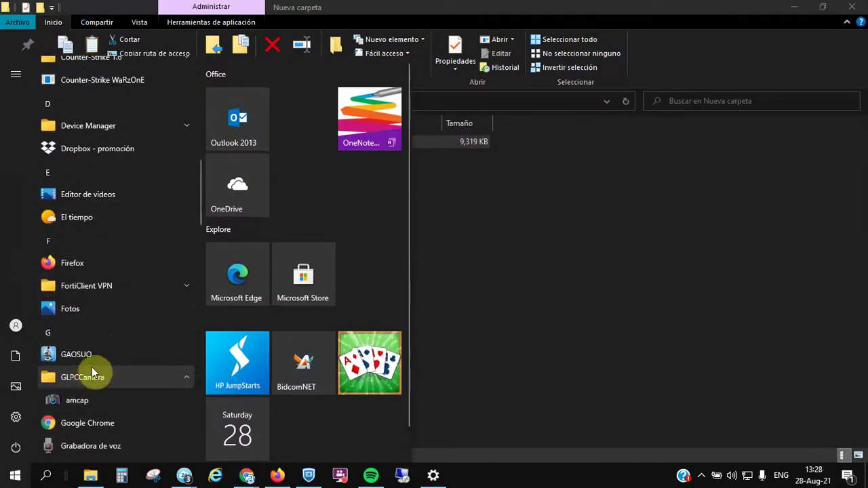
left_click(95, 353)
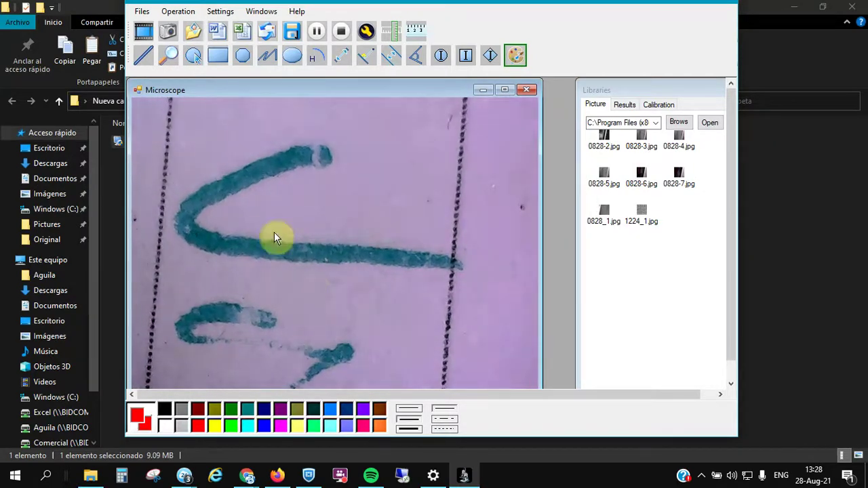
Check the available camera sizes for the microscope and cancel without changing the resolution
left_click(140, 34)
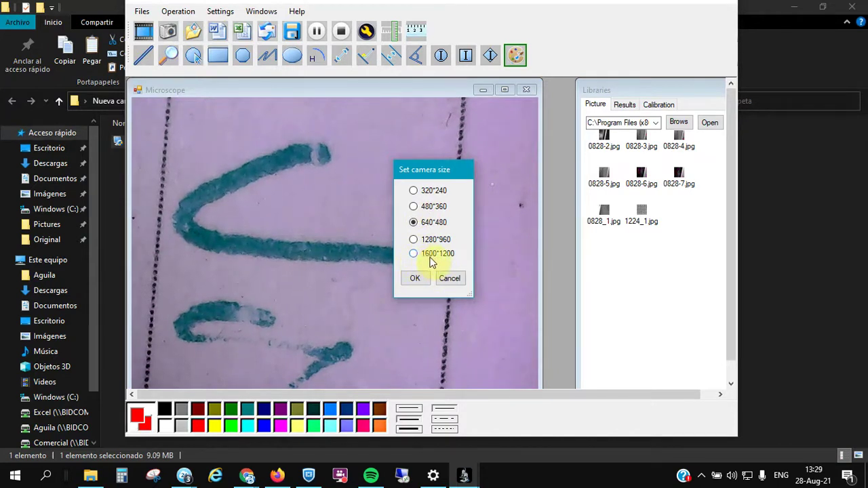
left_click(448, 280)
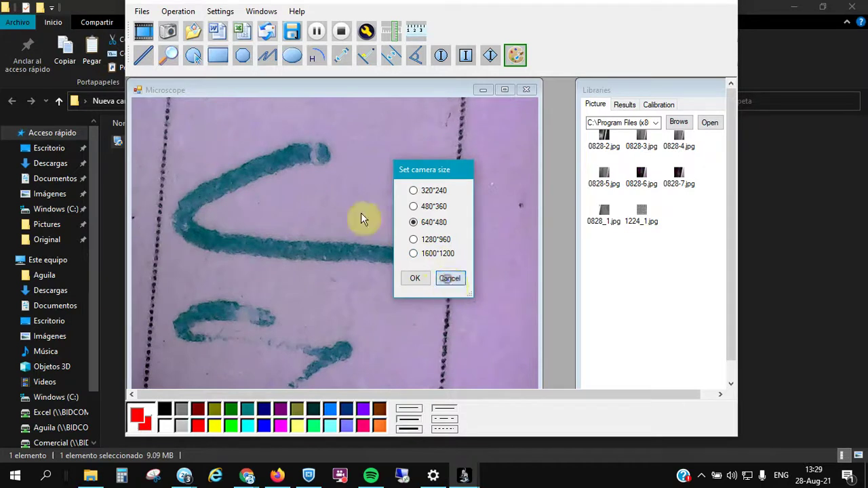
Try the Magnifier, line and circle tools on the live microscope image
left_click(166, 58)
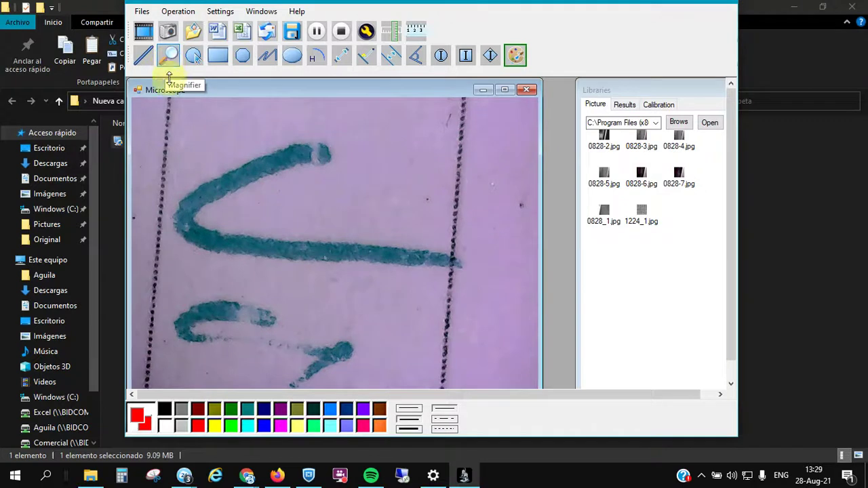
left_click(294, 212)
left_click(218, 132)
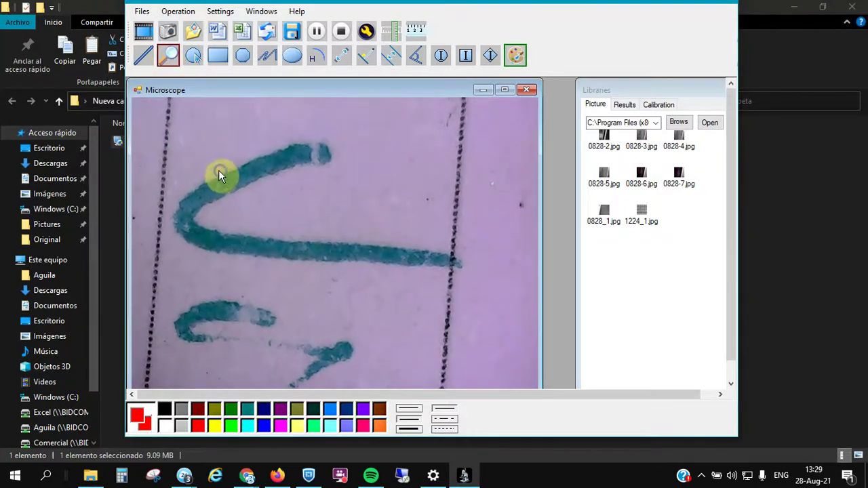
left_click(188, 149)
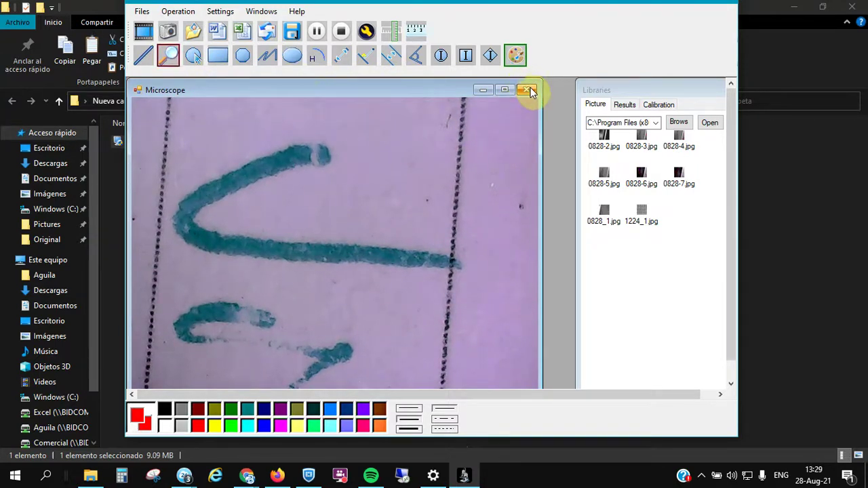
left_click(143, 56)
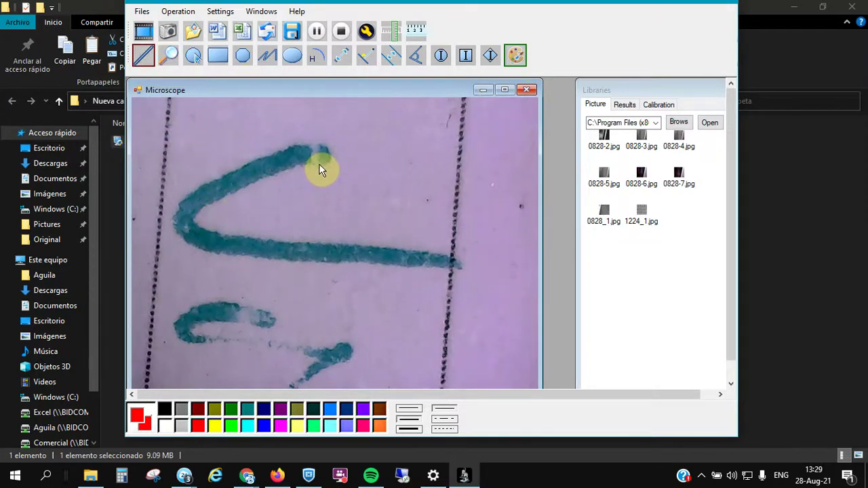
left_click(193, 57)
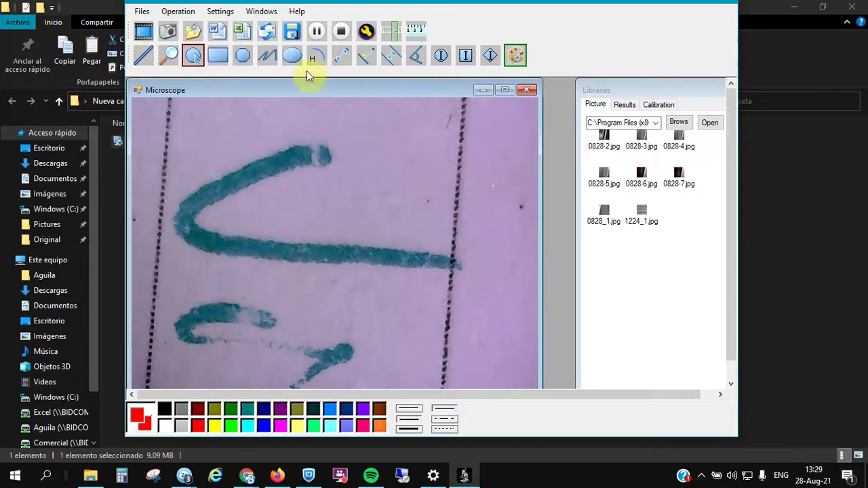
Open the library picture 0828-2.jpg, inspect it with the Magnifier, and close it
double_click(603, 139)
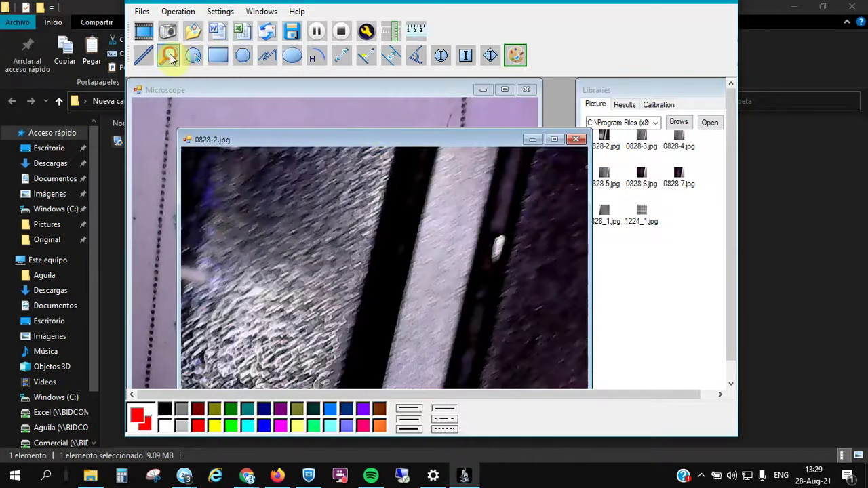
left_click(169, 57)
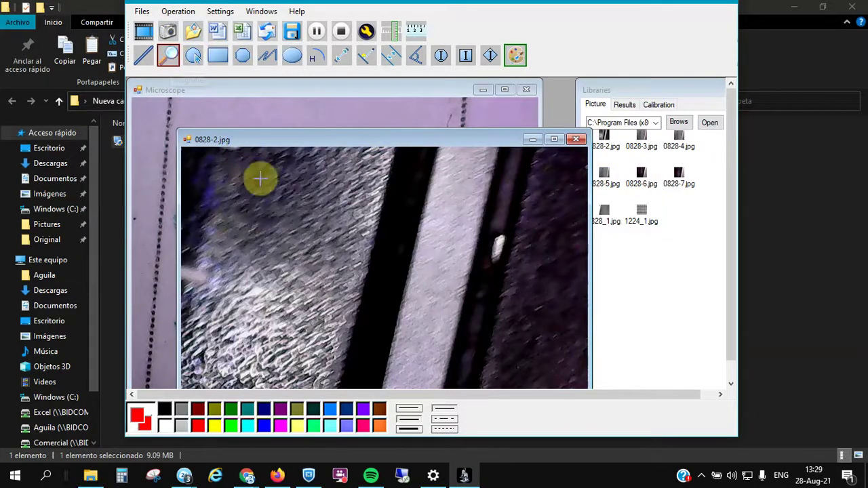
left_click(575, 140)
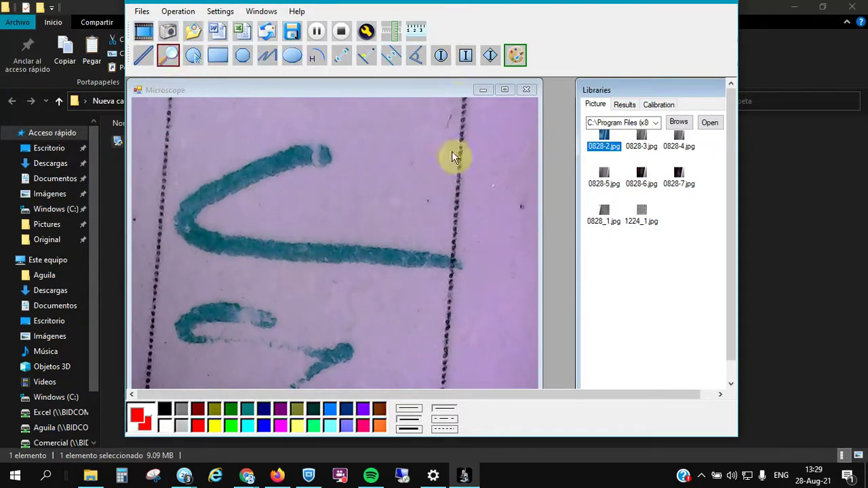
Try to capture a picture of the live microscope image with the ellipse tool selected, and exit GAOSUO
left_click(292, 55)
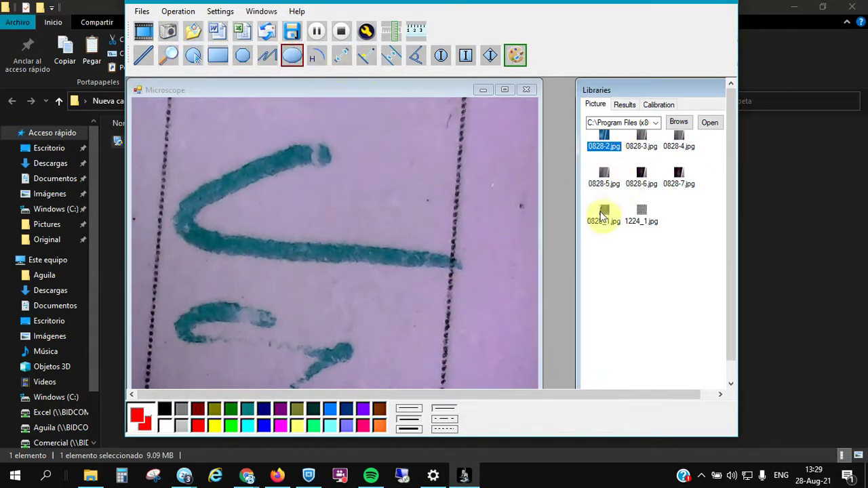
left_click(167, 32)
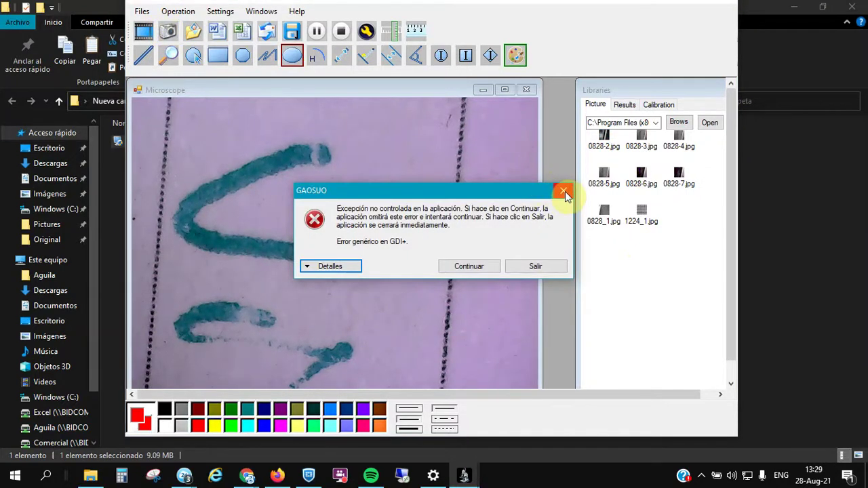
left_click(552, 272)
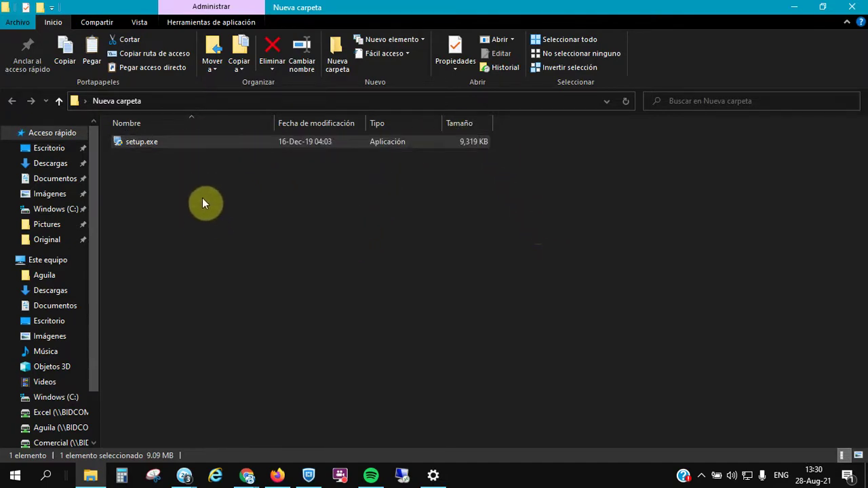
Relaunch GAOSUO as administrator
left_click(13, 481)
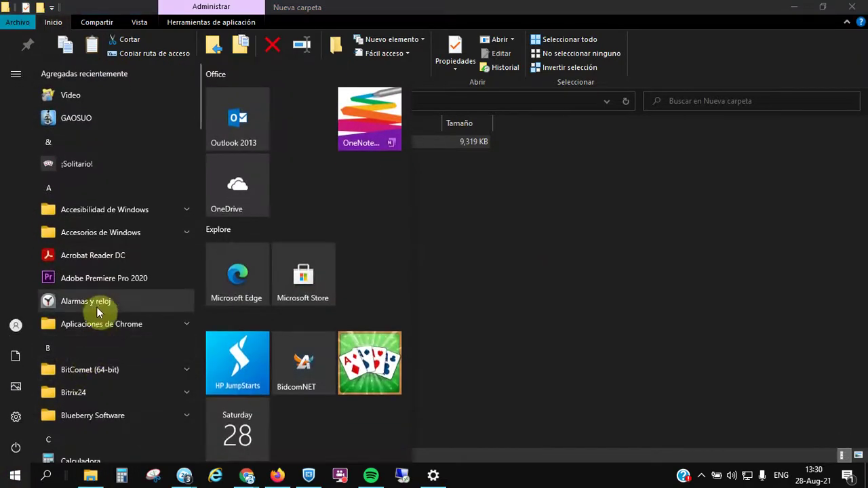
scroll(97, 304, "down", 5)
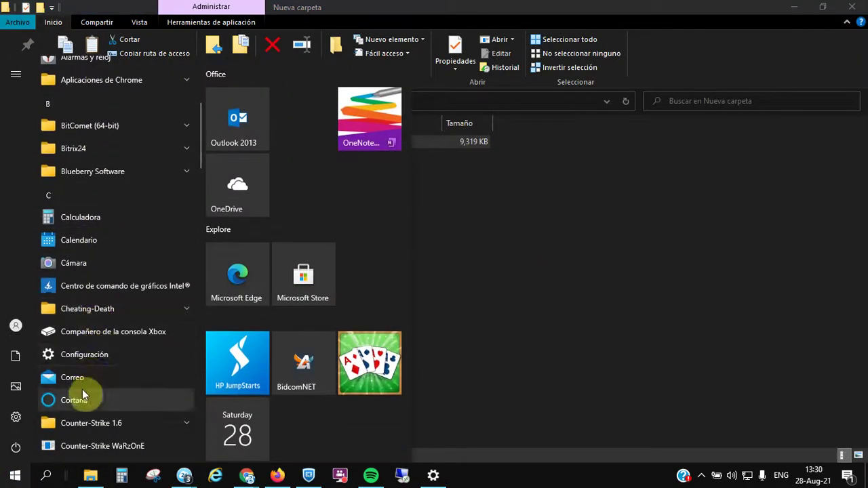
scroll(82, 389, "down", 2)
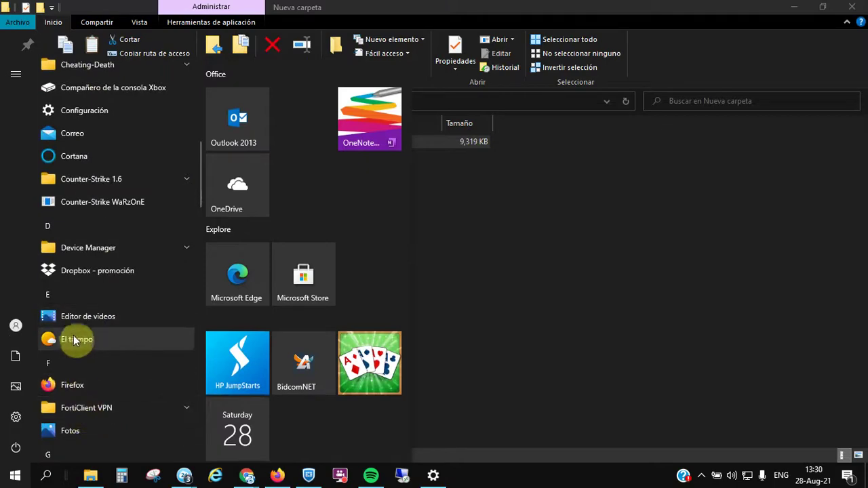
scroll(74, 335, "down", 3)
scroll(96, 353, "down", 3)
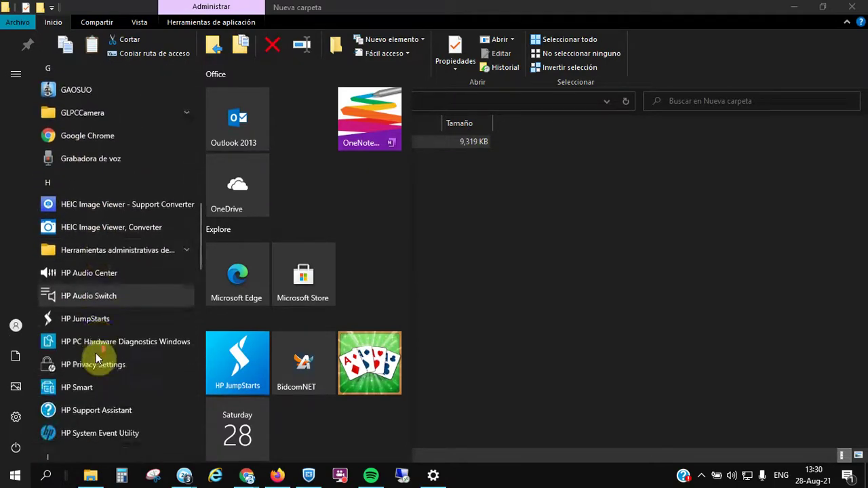
scroll(95, 354, "up", 3)
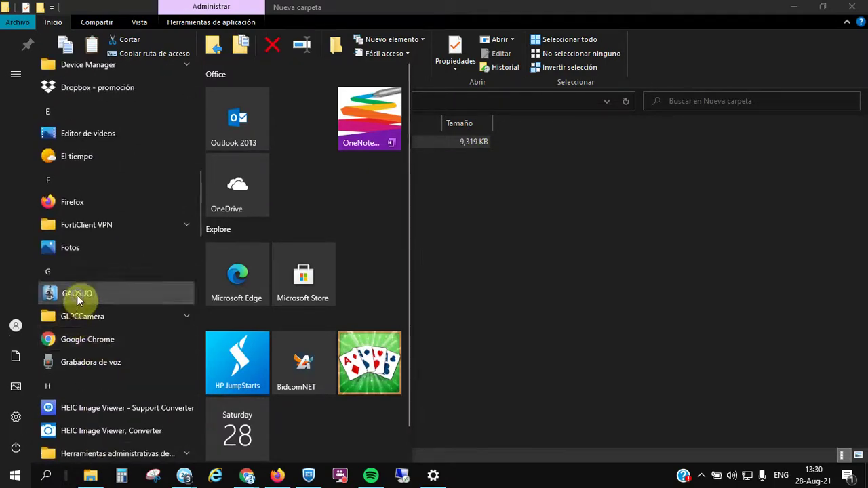
right_click(77, 295)
mouse_move(162, 329)
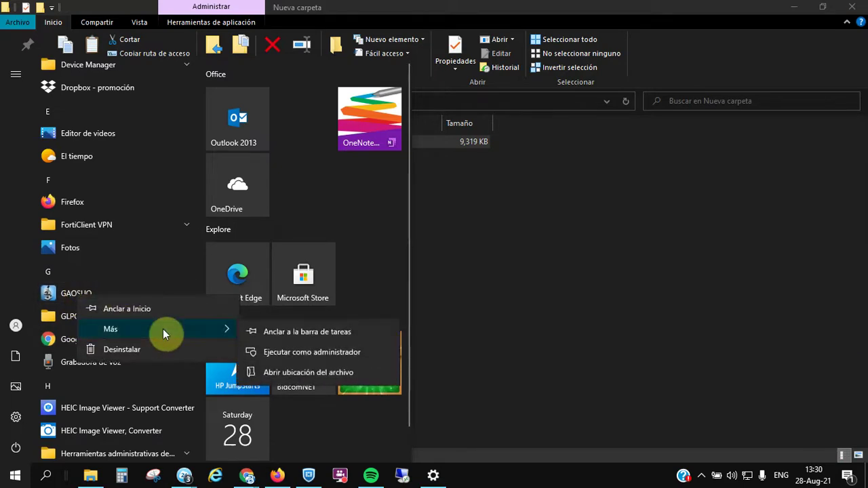
left_click(288, 355)
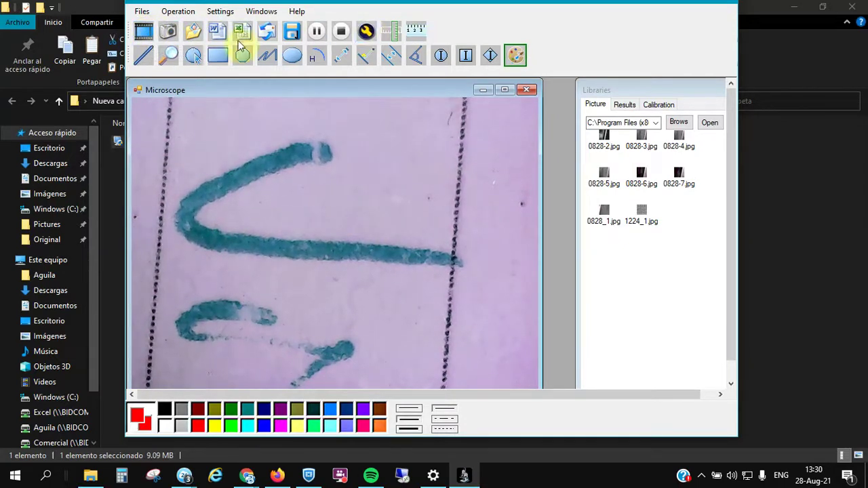
Check the available camera sizes without changing the setting, and capture a picture of the live microscope image
left_click(148, 42)
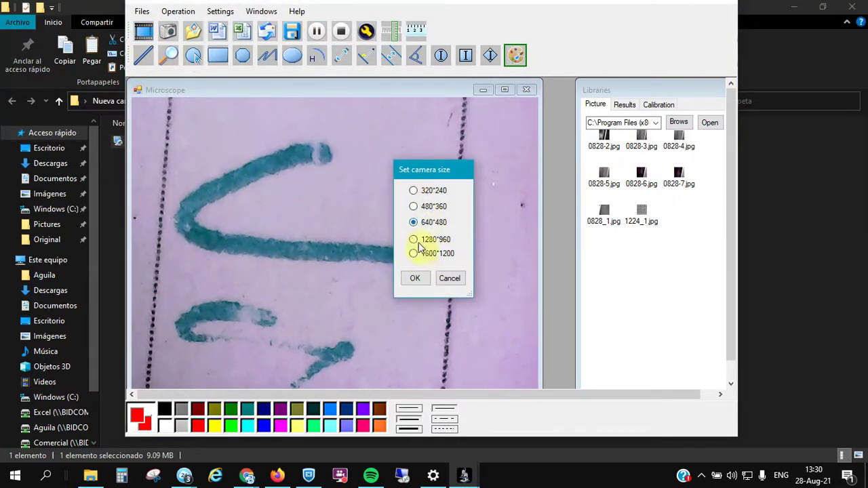
left_click(453, 278)
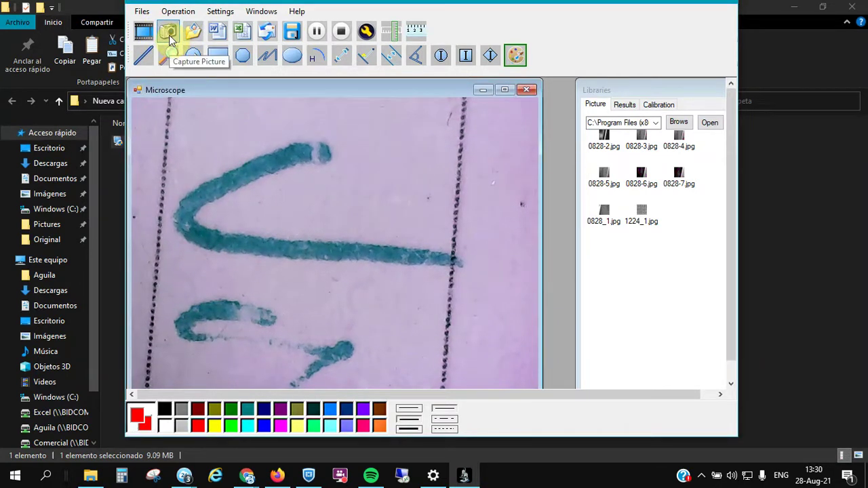
left_click(169, 35)
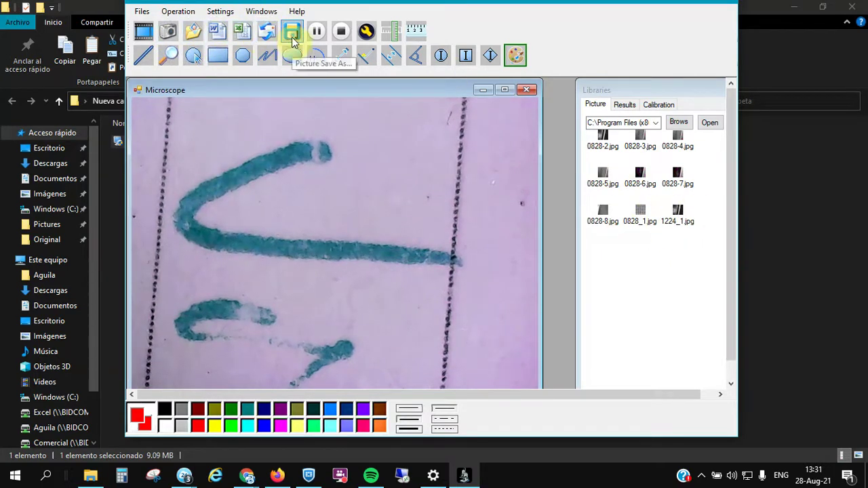
View the list of saved calibrations and return to the picture library
left_click(317, 55)
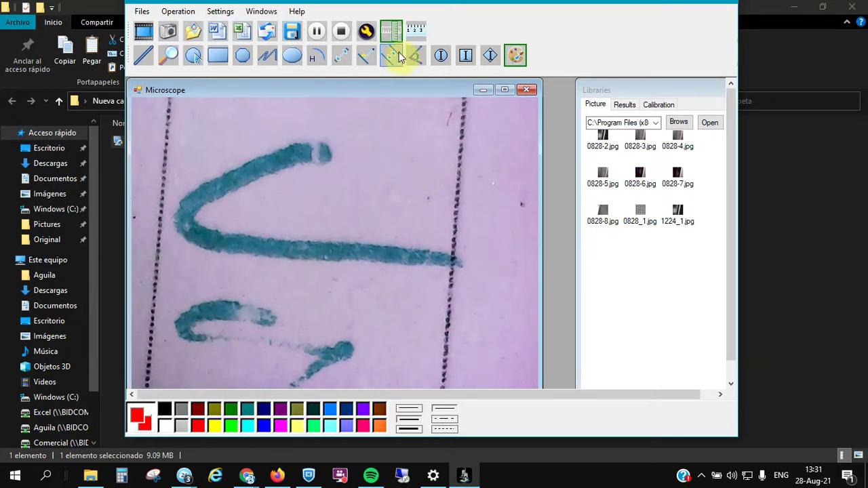
left_click(414, 29)
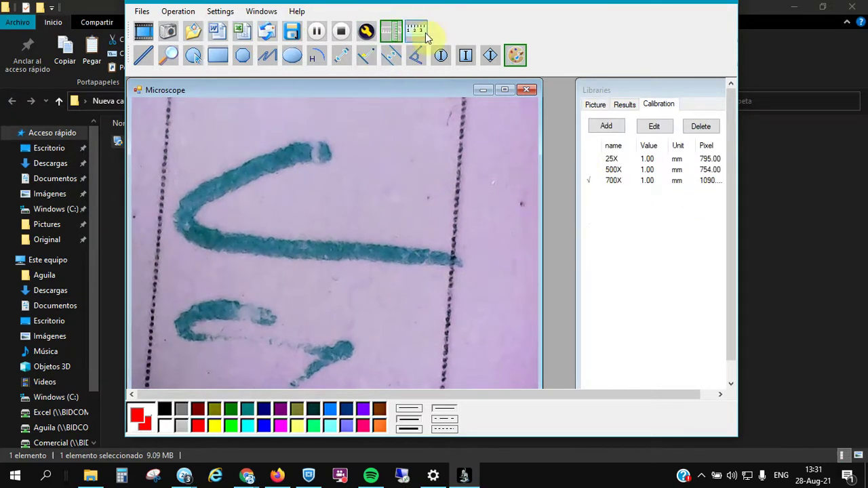
left_click(592, 106)
Open the library pictures 1224_1.jpg and 0828-8.jpg, and inspect 0828-8.jpg with the Magnifier
double_click(680, 214)
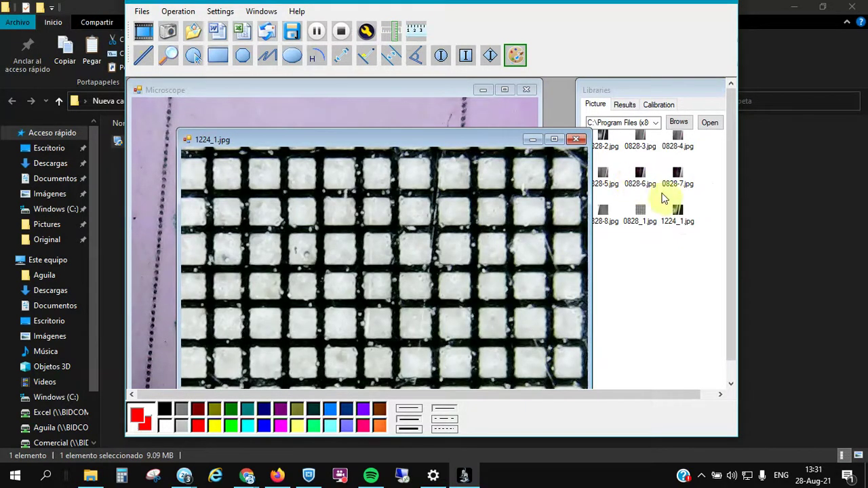
double_click(612, 215)
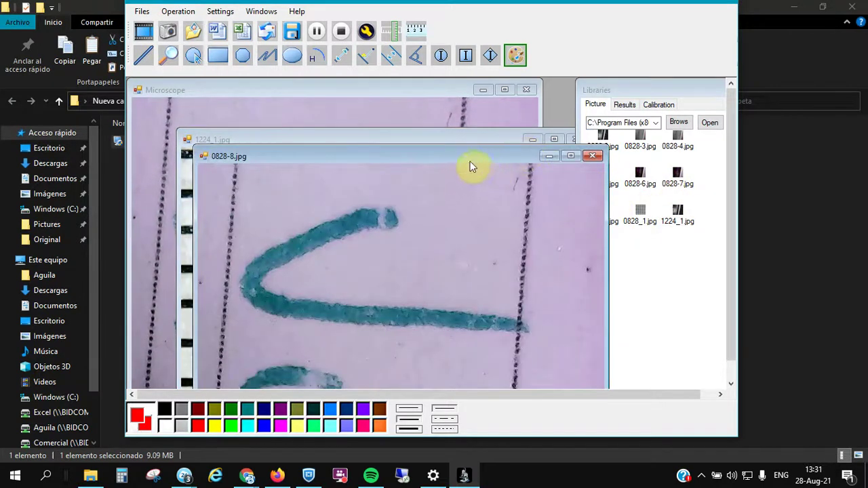
left_click_drag(475, 149, 521, 78)
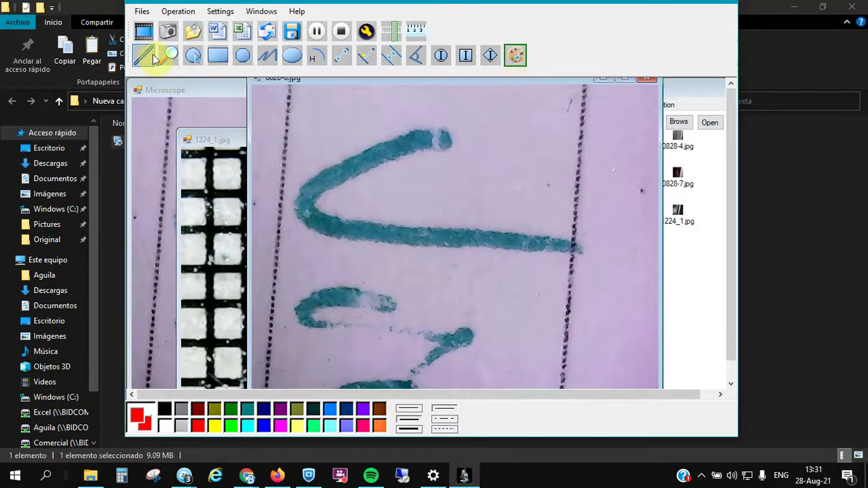
left_click(170, 59)
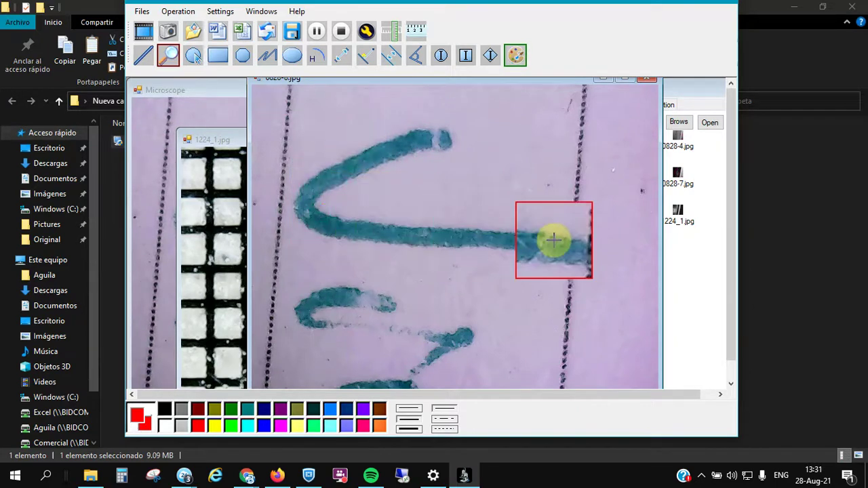
Draw straight measuring lines about 0.20, 0.18 and 0.19 mm long and a rectangle about 0.21 by 0.10 mm on picture 0828-8.jpg
left_click(143, 56)
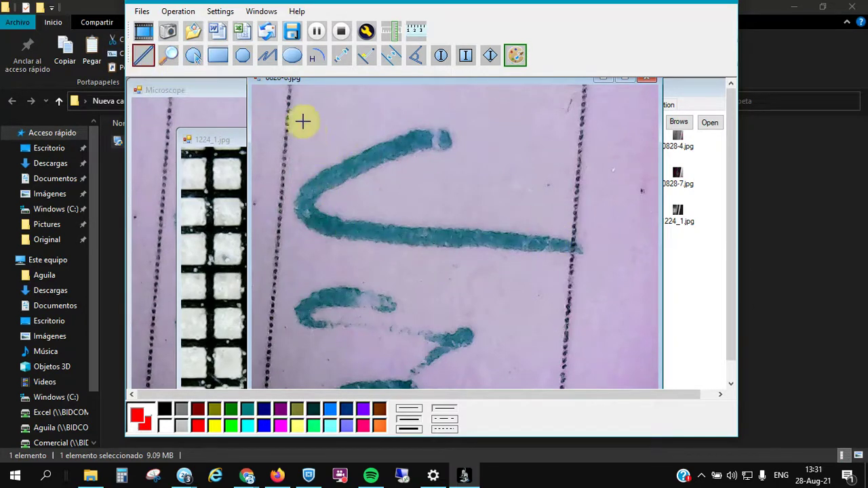
mouse_move(303, 122)
left_mouse_down()
mouse_move(387, 228)
mouse_move(468, 125)
left_mouse_up()
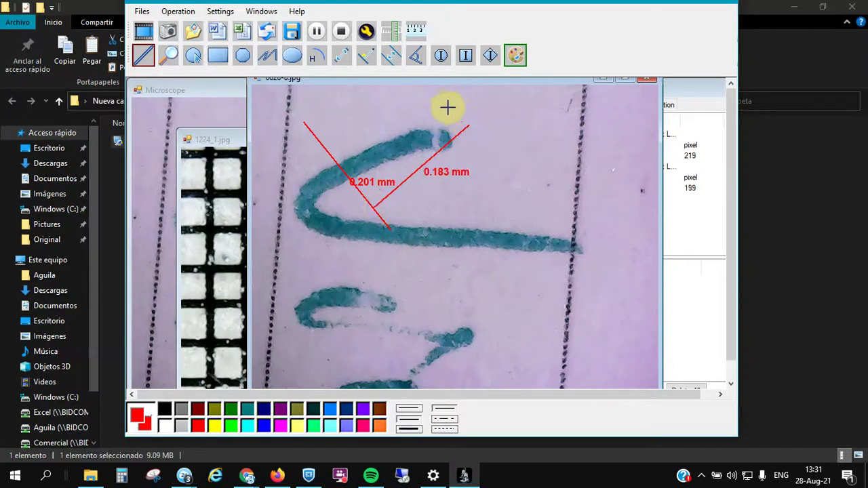
left_click_drag(443, 100, 527, 197)
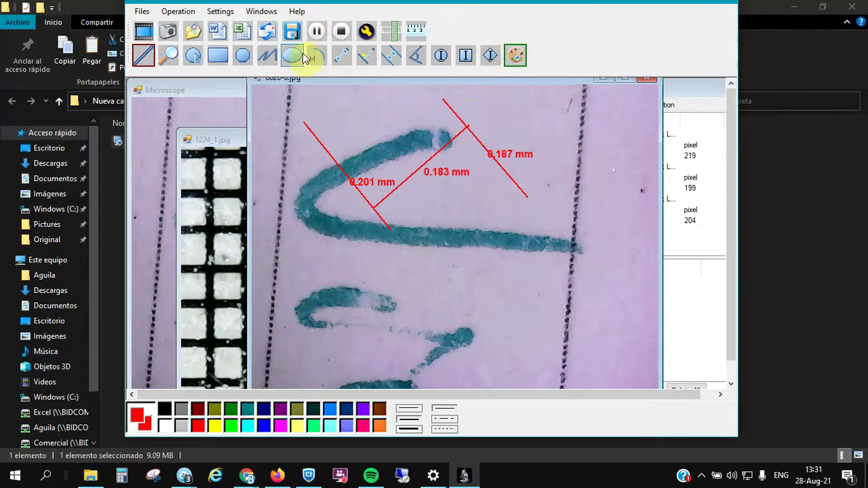
left_click(218, 56)
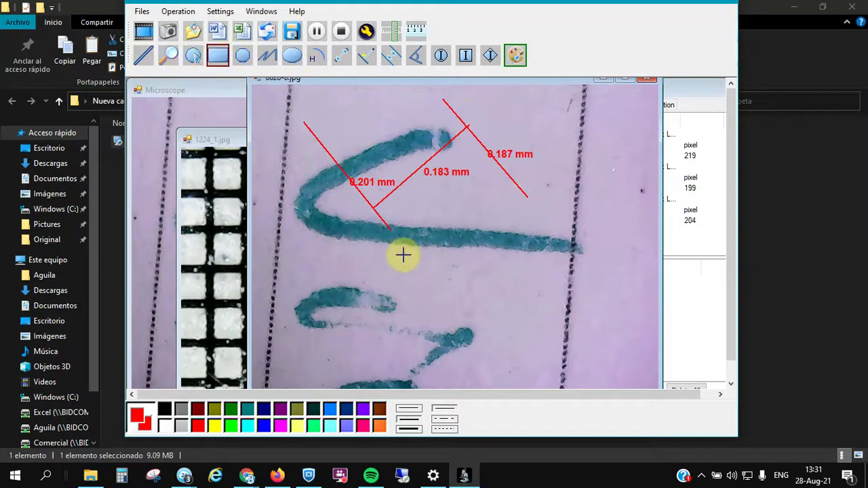
left_click_drag(399, 246, 547, 319)
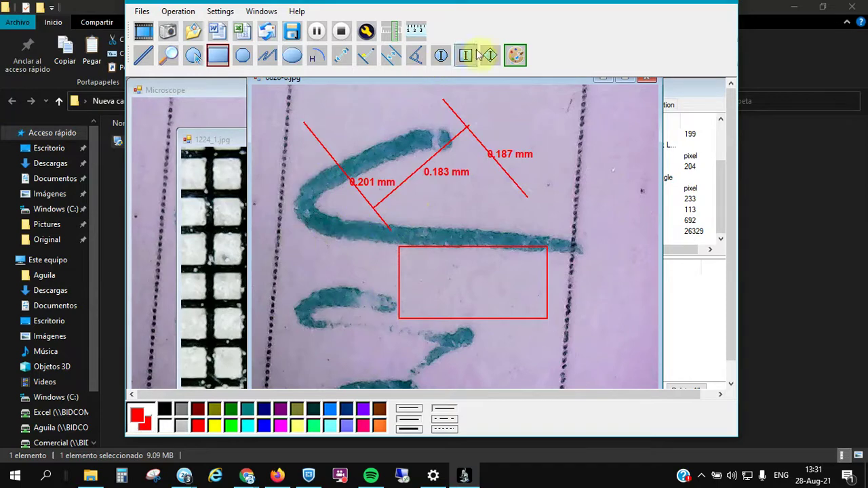
Close the pictures 0828-8.jpg and 1224_1.jpg, and move the Libraries window slightly away from the live Microscope view
left_click(648, 82)
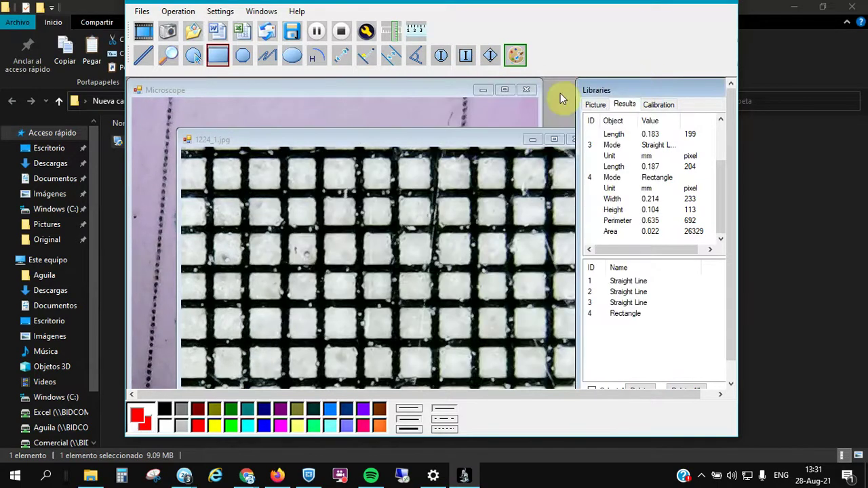
left_click_drag(484, 143, 405, 134)
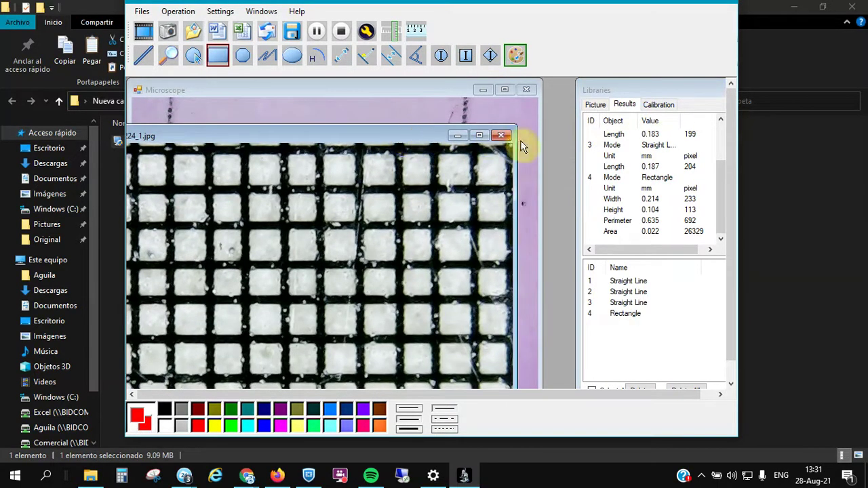
left_click(502, 135)
mouse_move(645, 85)
left_mouse_down()
mouse_move(570, 100)
mouse_move(660, 90)
left_mouse_up()
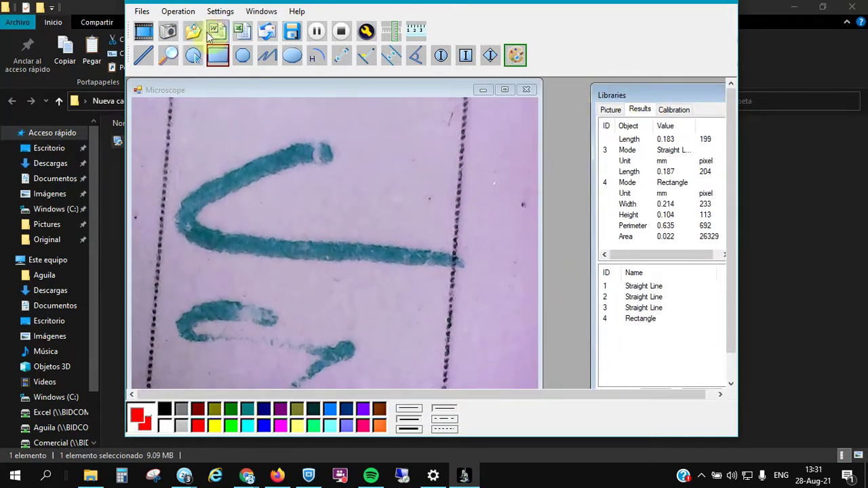
Set the camera size of the live microscope view to 1600*1200
left_click(143, 31)
left_click(437, 253)
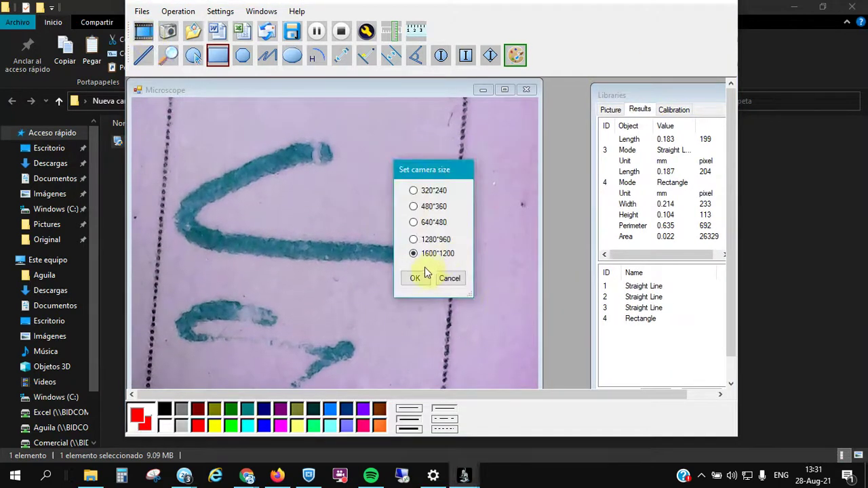
left_click(417, 278)
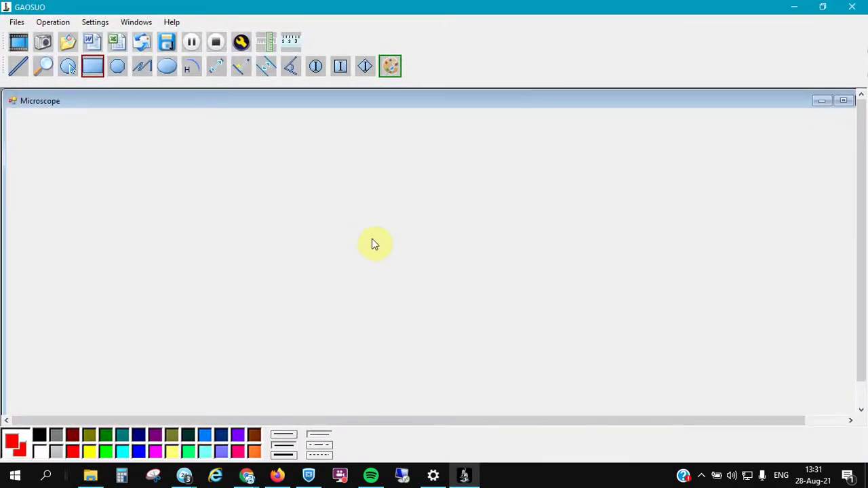